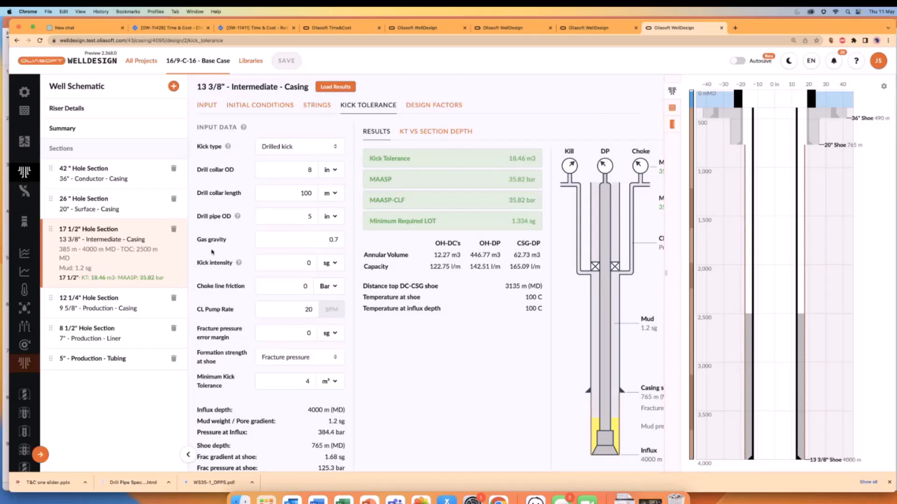
Check the temperature simulation inputs for 24 hours of oil production in the base case and run the simulation.
click(24, 290)
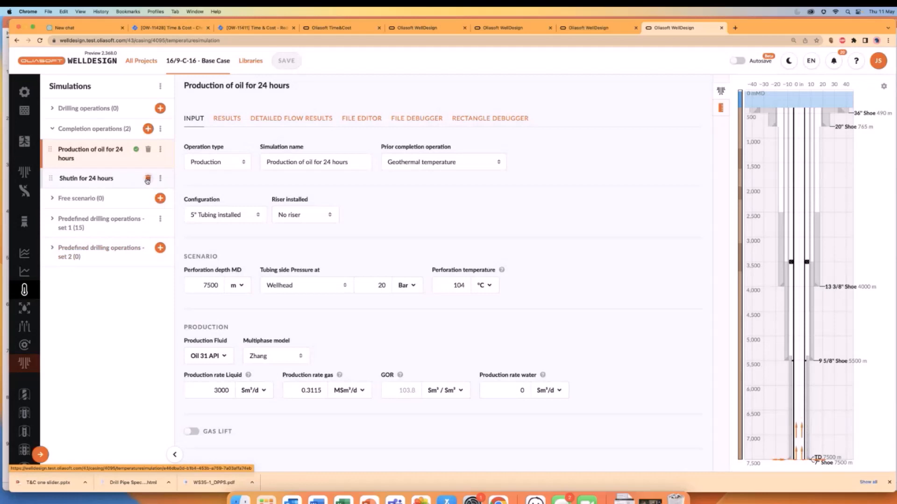
scroll(376, 302, down, 1)
scroll(376, 302, down, 3)
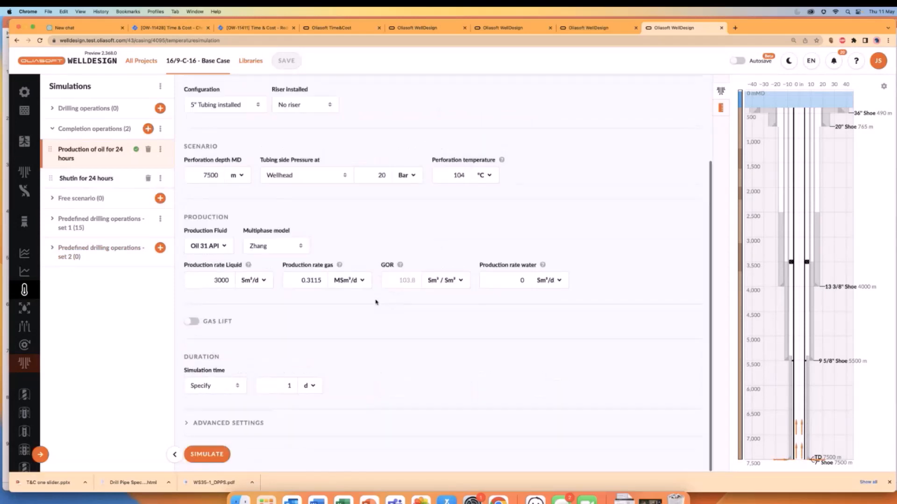
scroll(224, 447, up, 3)
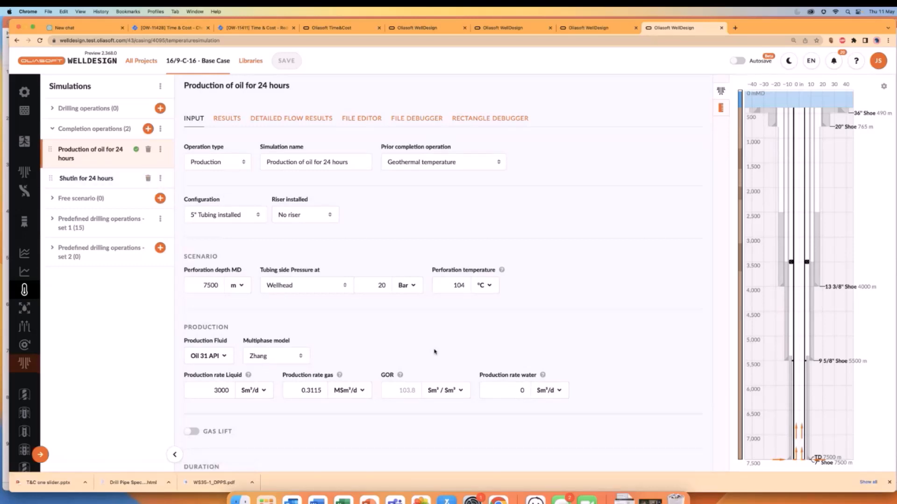
scroll(434, 350, down, 3)
click(223, 453)
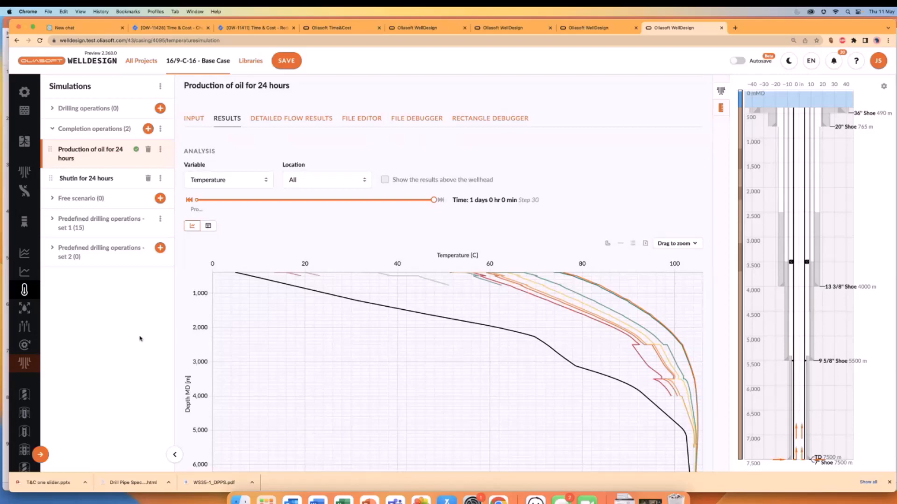
Review the temperature-versus-depth results for all locations of the oil production simulation, then return to its inputs.
scroll(232, 140, down, 10)
scroll(232, 121, up, 9)
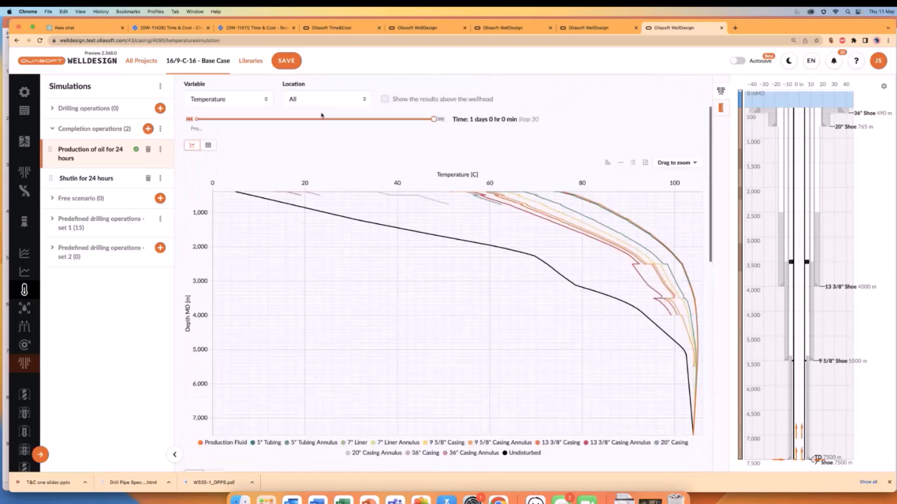
scroll(232, 104, up, 2)
click(195, 118)
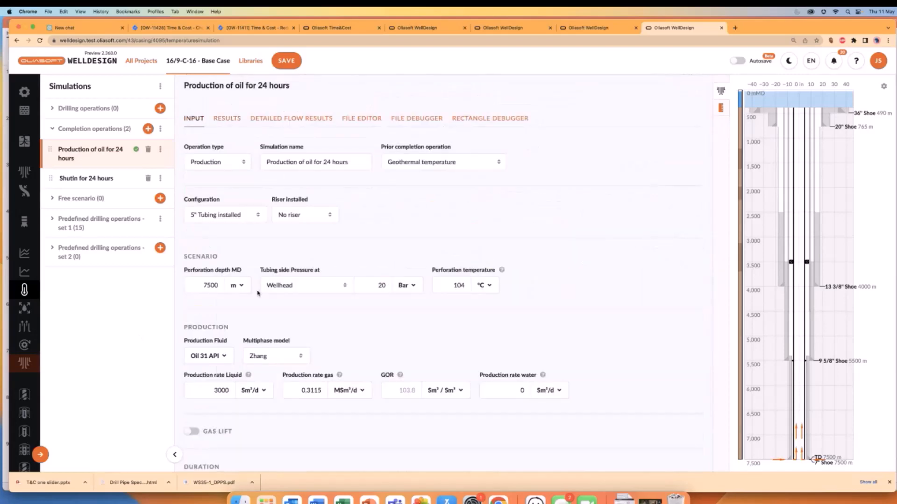
Open the custom hydrocarbon option for the production fluid, examine its composition and phase envelope, and close the fluid editor.
scroll(235, 300, down, 2)
click(226, 298)
mouse_move(225, 313)
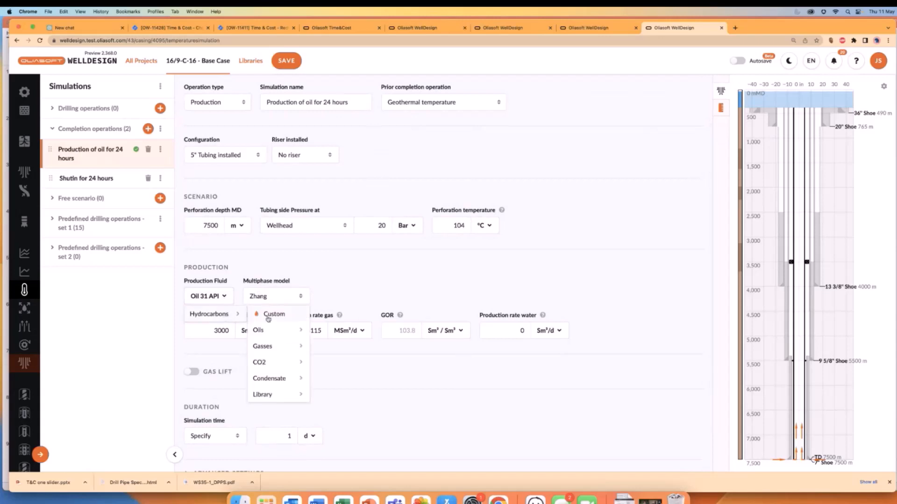
click(267, 319)
scroll(272, 282, down, 4)
scroll(272, 282, up, 2)
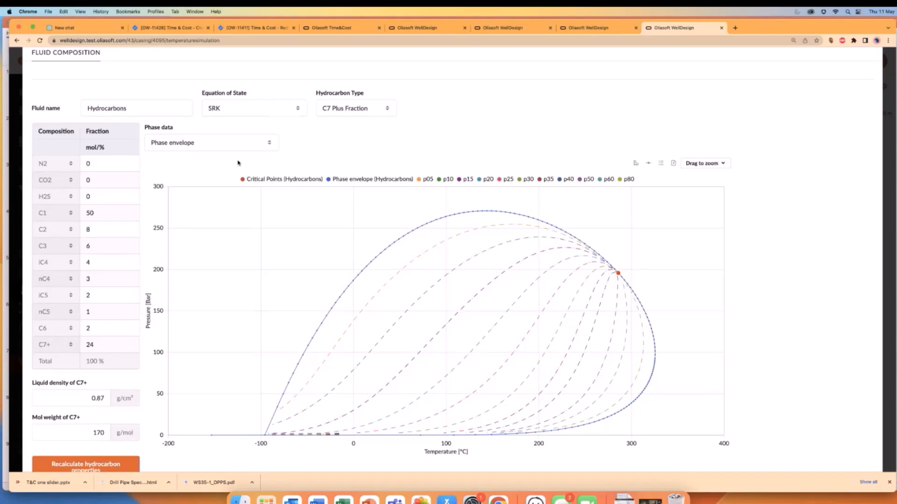
scroll(730, 87, up, 2)
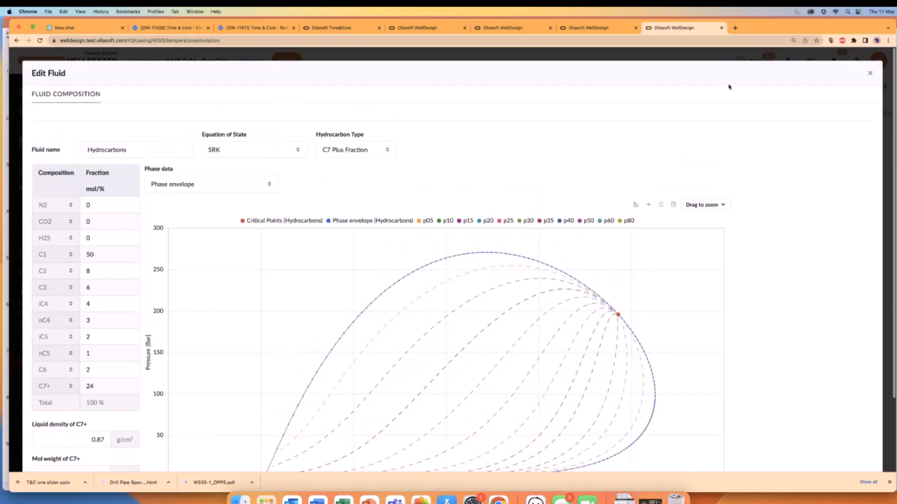
click(869, 75)
scroll(436, 250, down, 2)
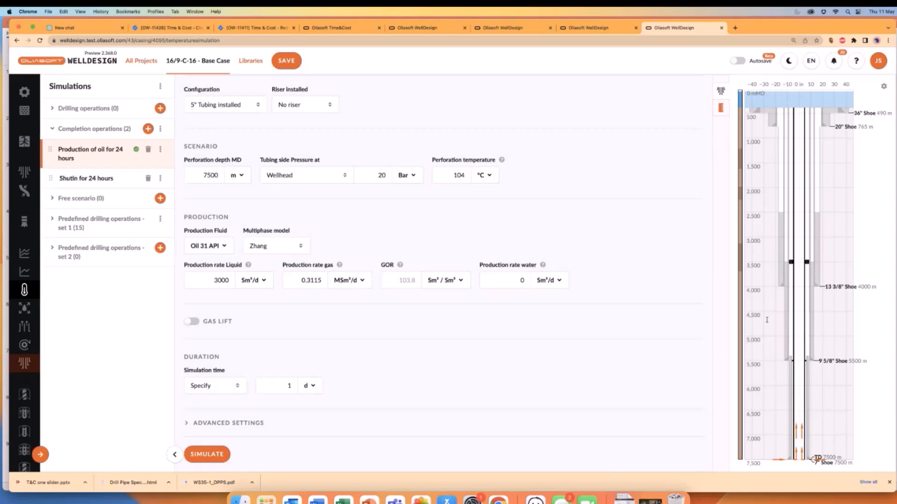
click(801, 363)
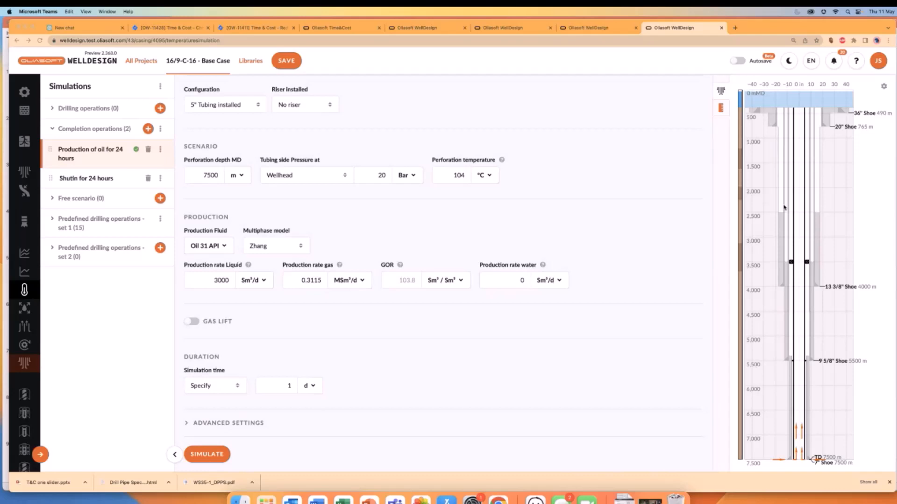
click(5, 317)
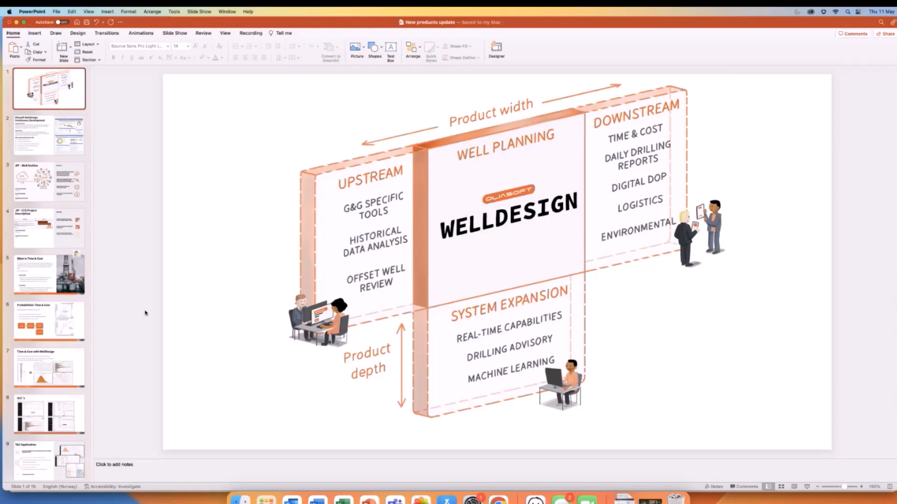
click(498, 501)
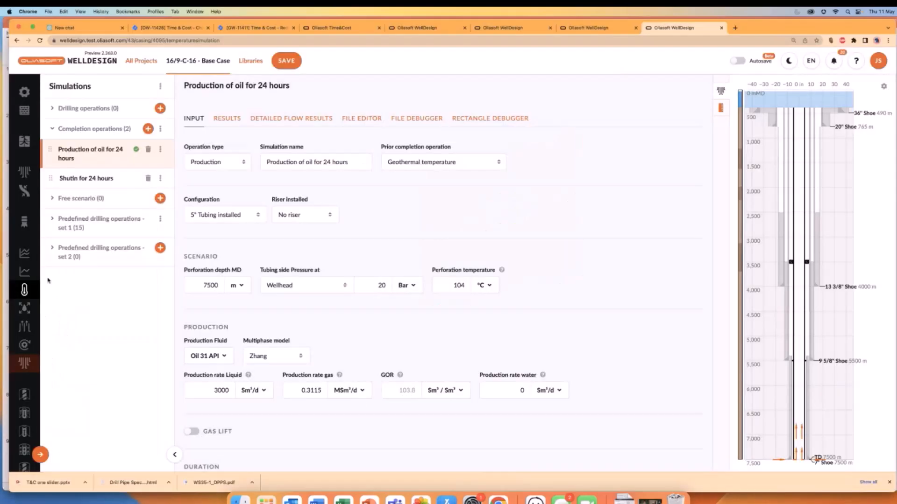
View the casing load results of the 9 5/8" production casing and the 13 3/8" intermediate casing.
click(29, 174)
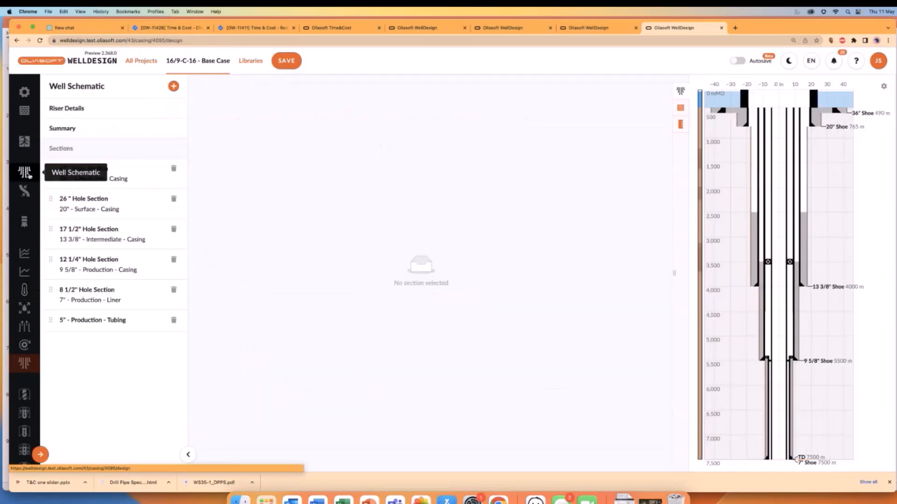
click(28, 254)
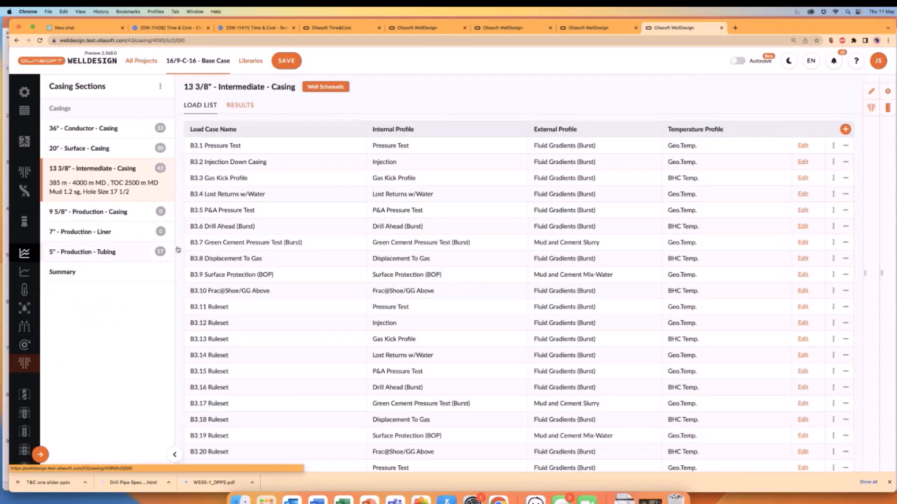
click(121, 214)
click(238, 106)
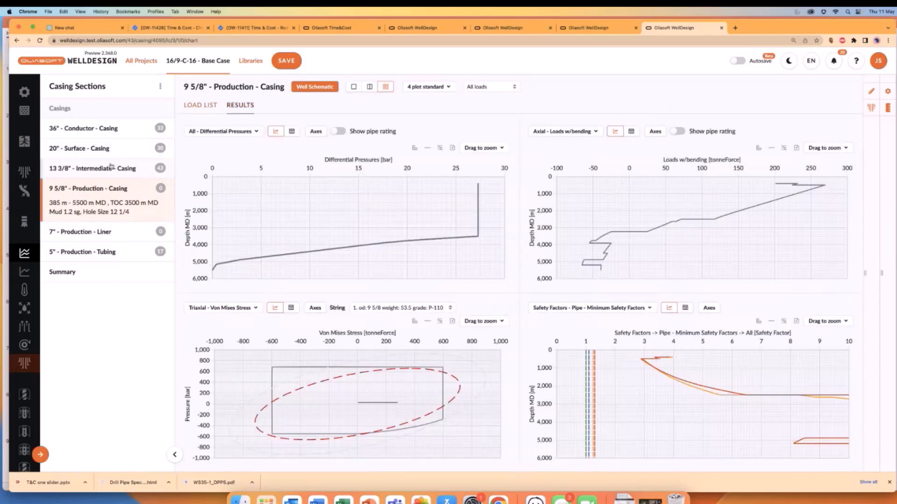
click(111, 167)
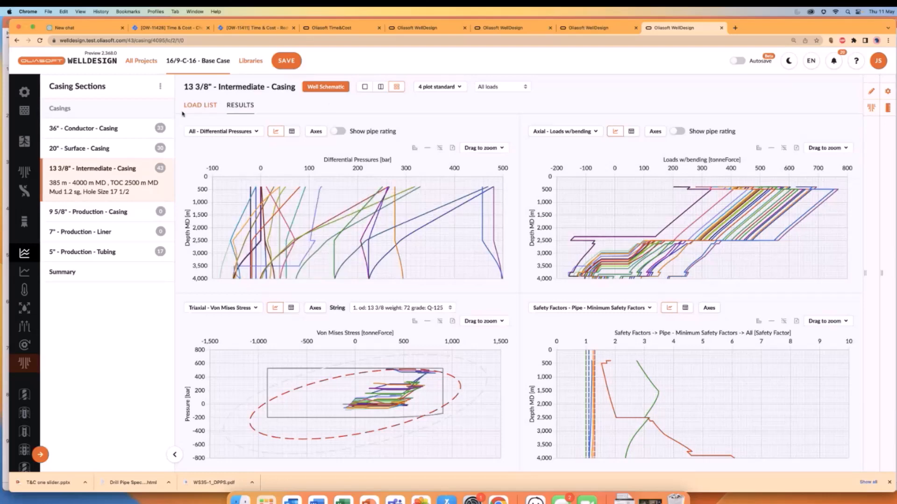
Inspect the B3.1 Pressure Test load case settings of the 13 3/8" intermediate casing in a widened editor, then close it.
click(869, 91)
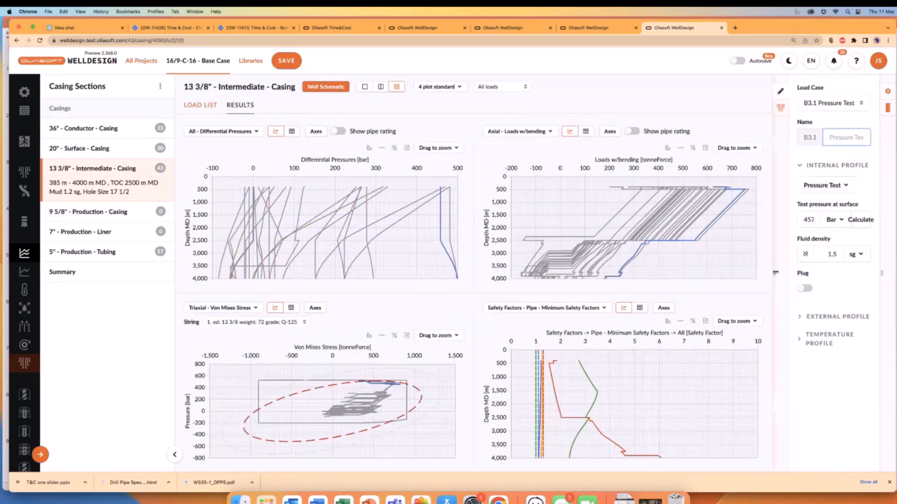
drag(775, 273, 732, 276)
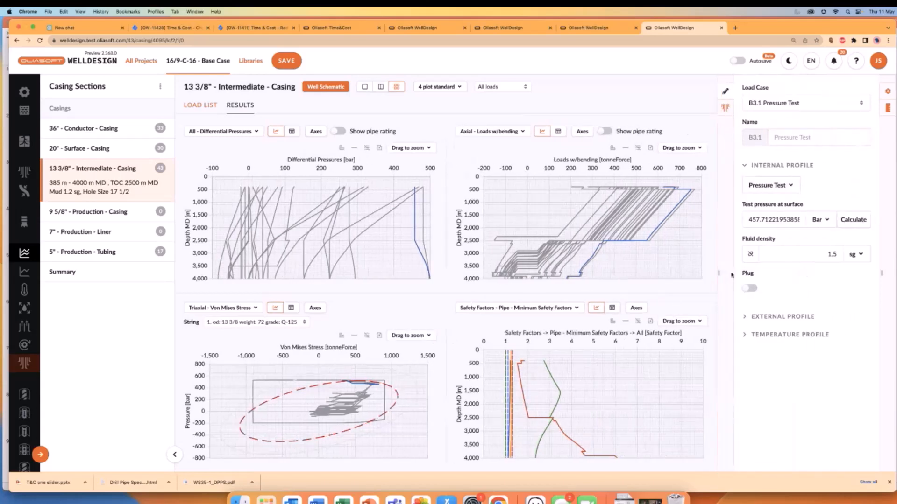
click(726, 92)
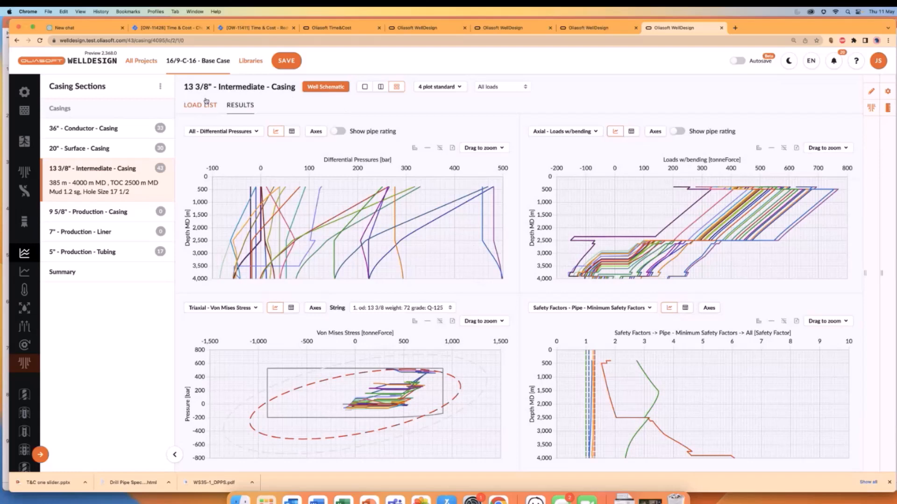
Leave the base case without saving its changes and open the Automated test design of well 16/9-C-16.
click(144, 64)
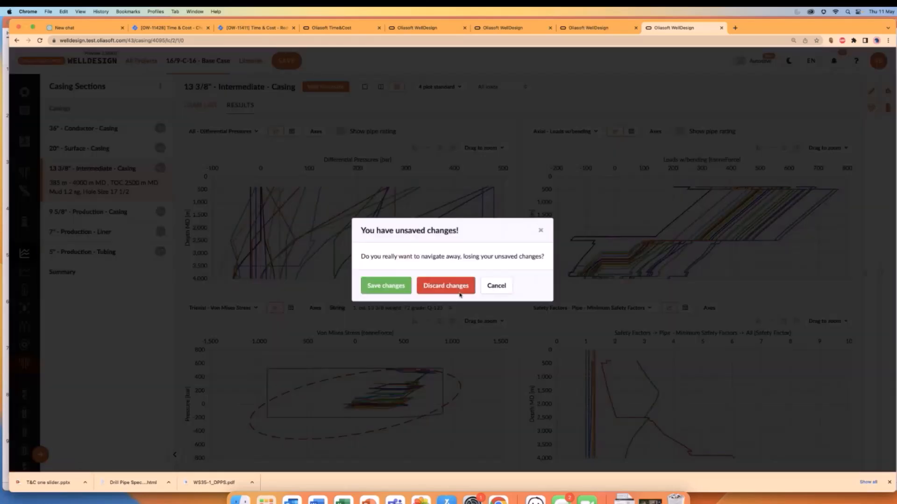
click(453, 288)
click(786, 227)
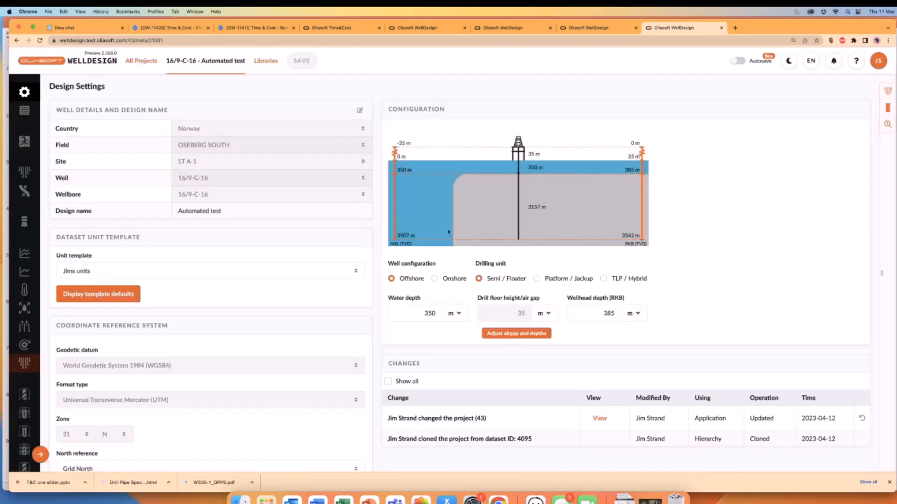
Check the well schematic, casing loads and pore pressure formation inputs of the Automated test design.
click(40, 454)
click(53, 224)
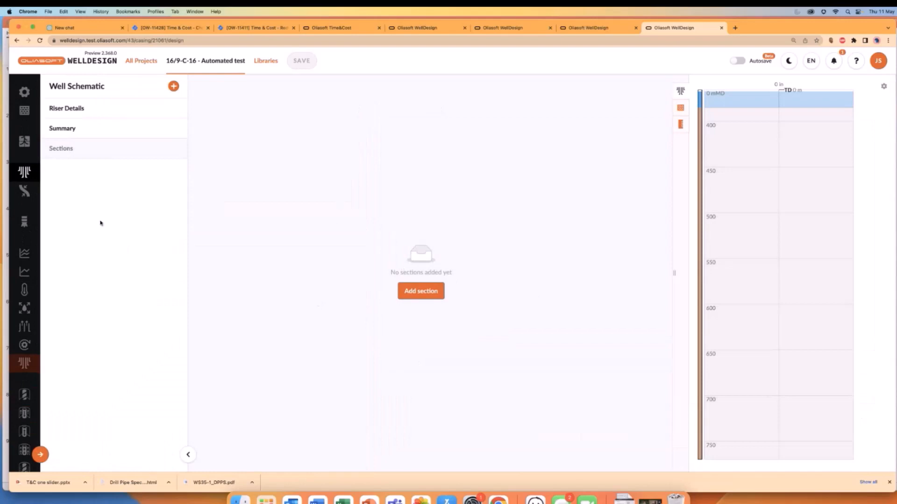
click(23, 253)
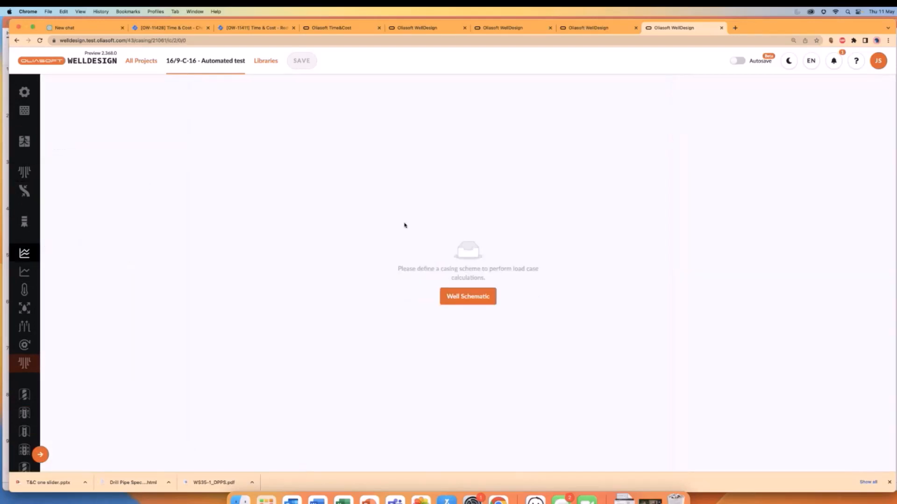
click(25, 112)
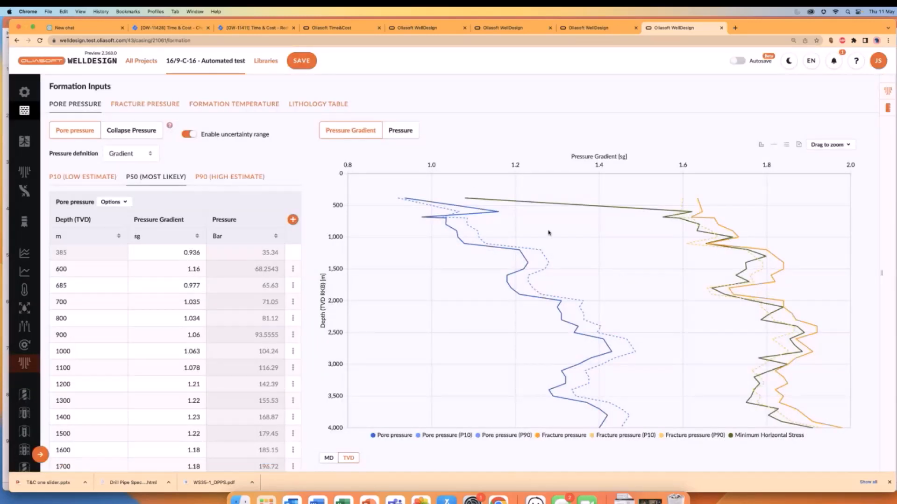
click(25, 172)
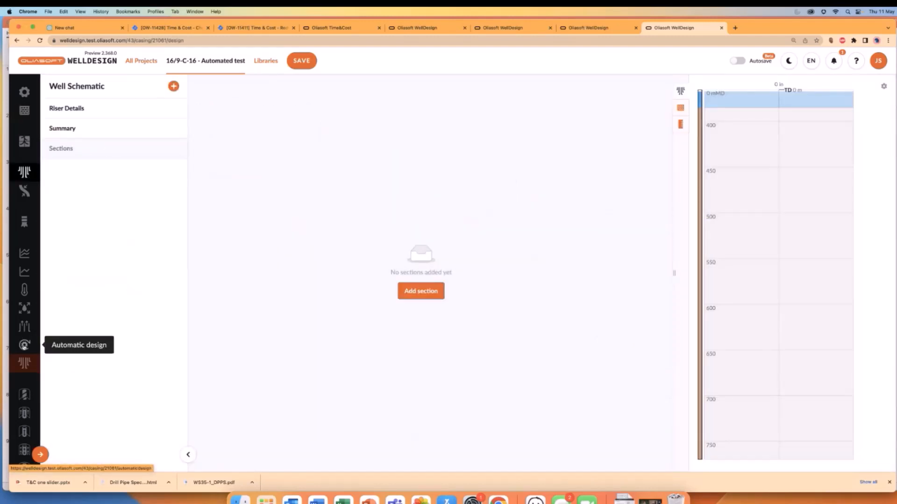
Start an automatic design with the Deepwater Example rule set and proceed to the casing setting depths.
click(24, 345)
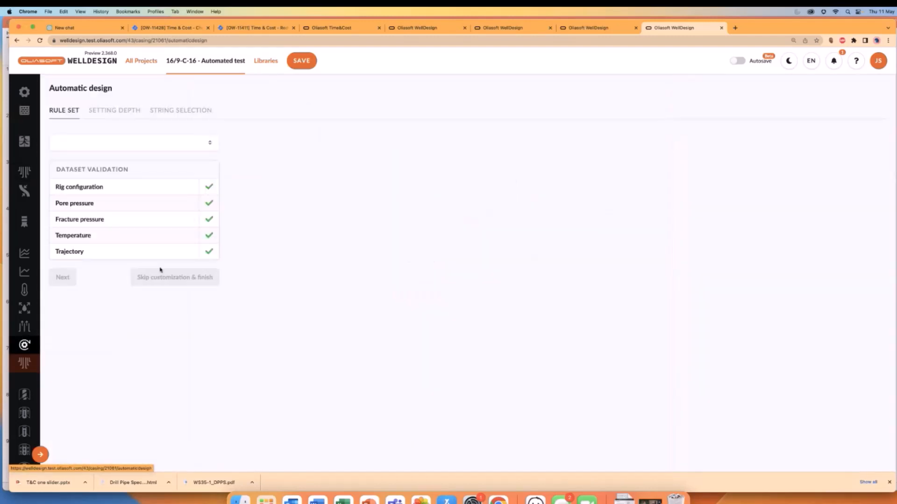
click(122, 145)
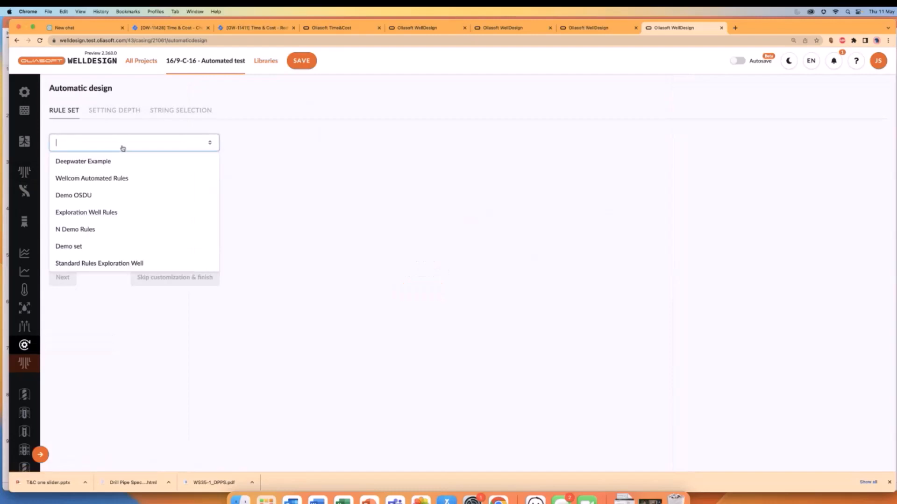
click(96, 163)
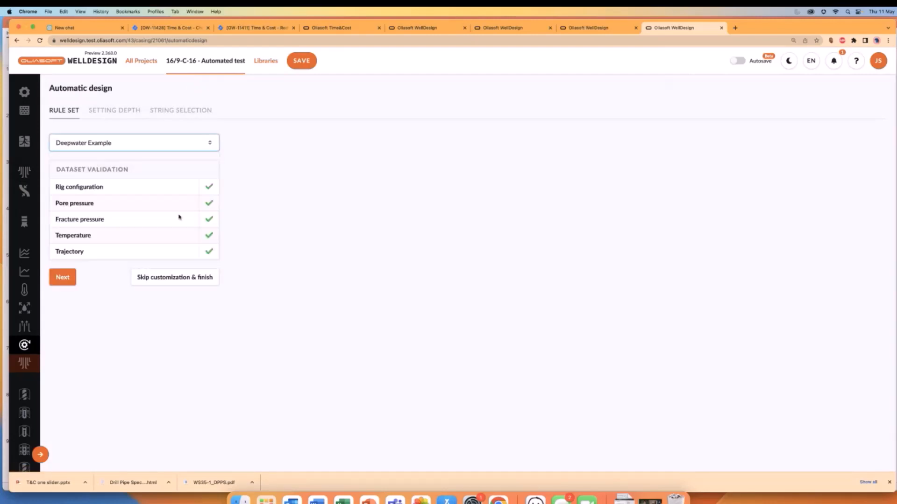
click(60, 278)
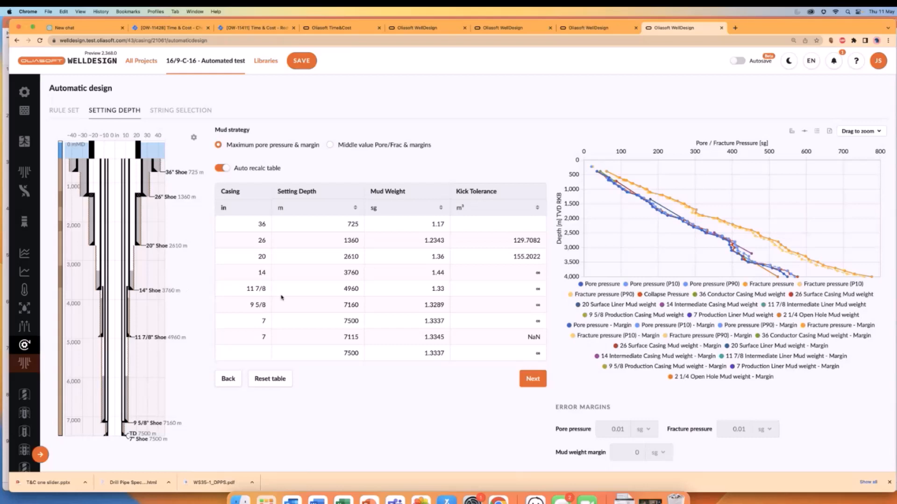
Accept the setting depths, review the selected strings' safety factors, and apply the casing design to the project.
click(541, 380)
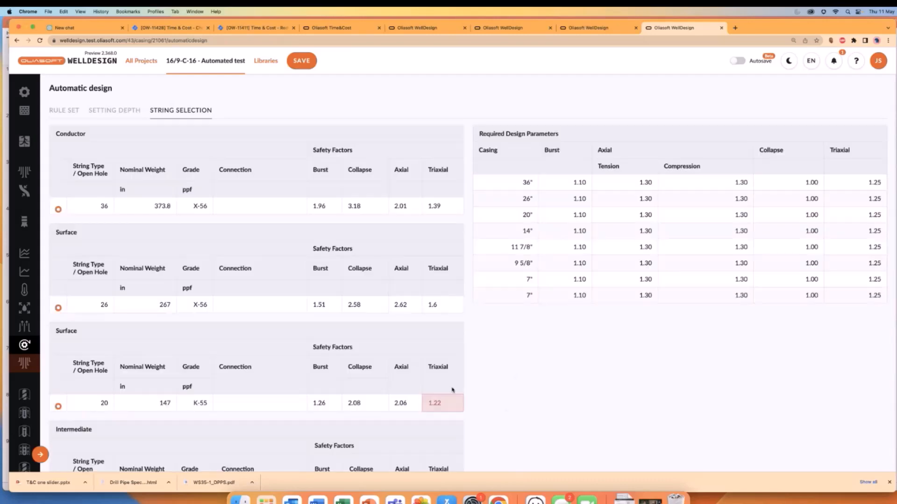
scroll(453, 388, down, 6)
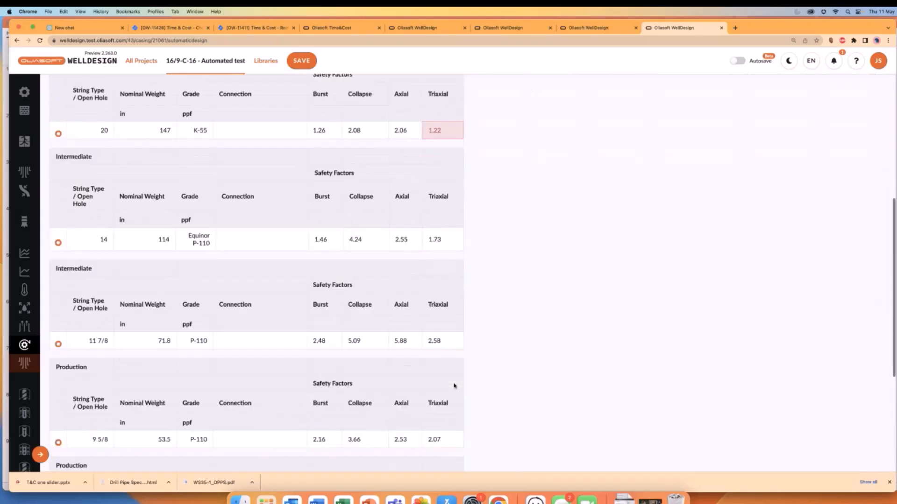
scroll(454, 386, down, 5)
click(449, 454)
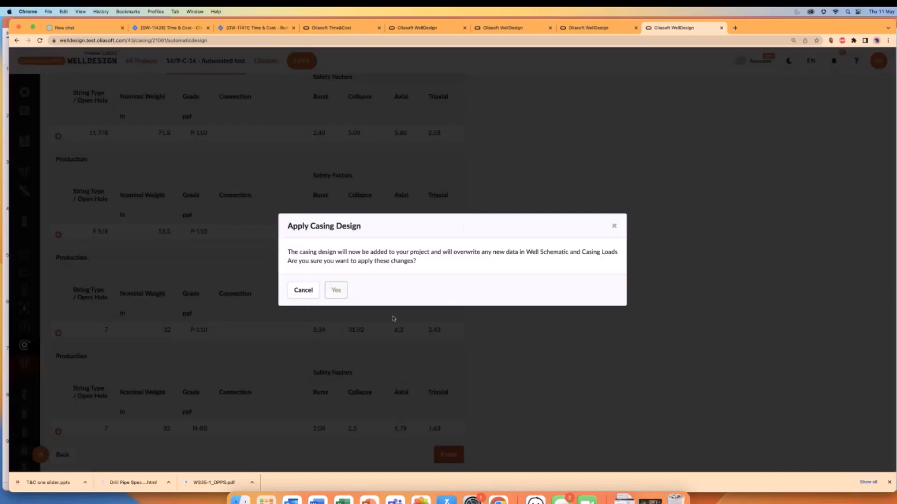
click(337, 291)
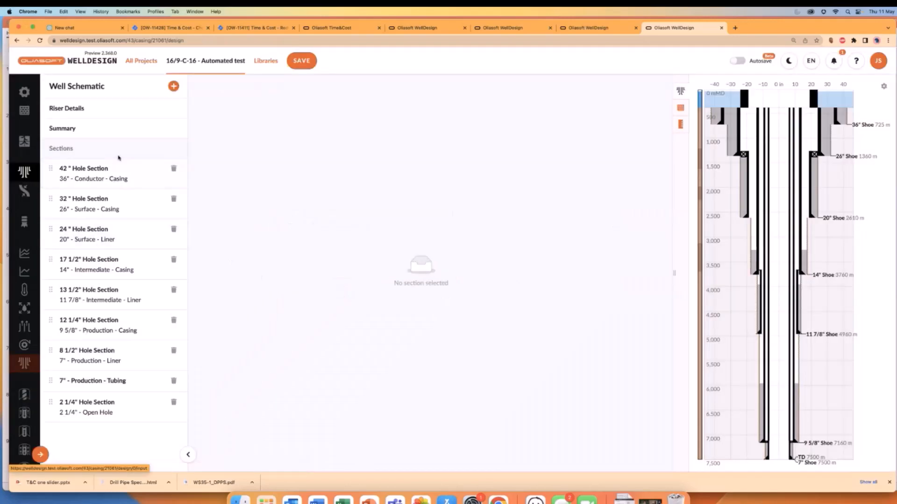
Review the generated hole sections, then view the 11 7/8" intermediate liner's load results with the well schematic alongside.
drag(118, 158, 131, 412)
click(248, 365)
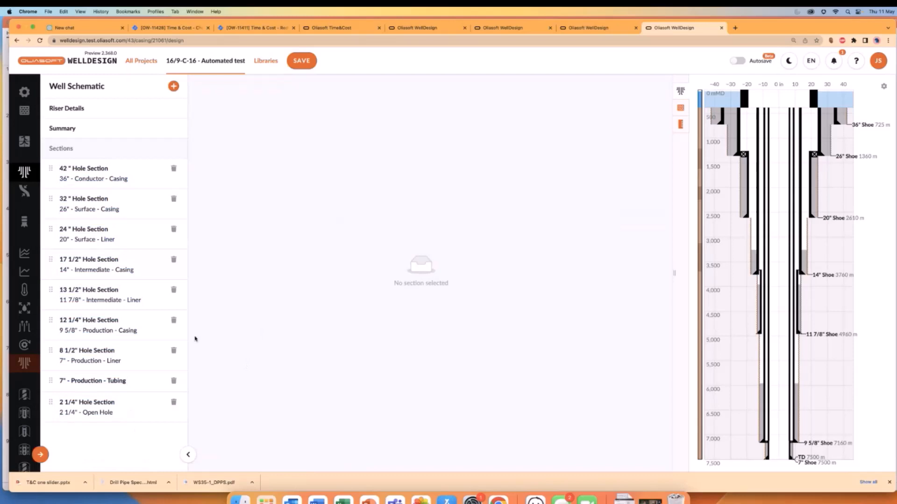
click(25, 254)
click(116, 232)
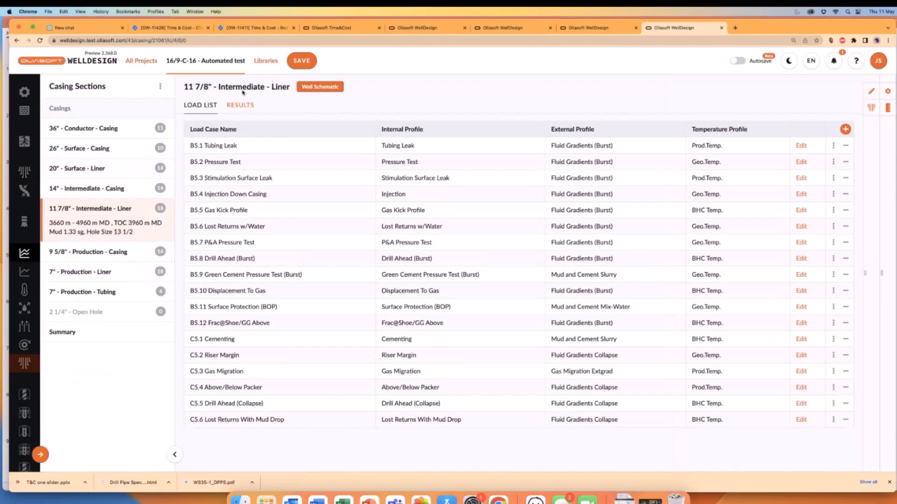
click(236, 106)
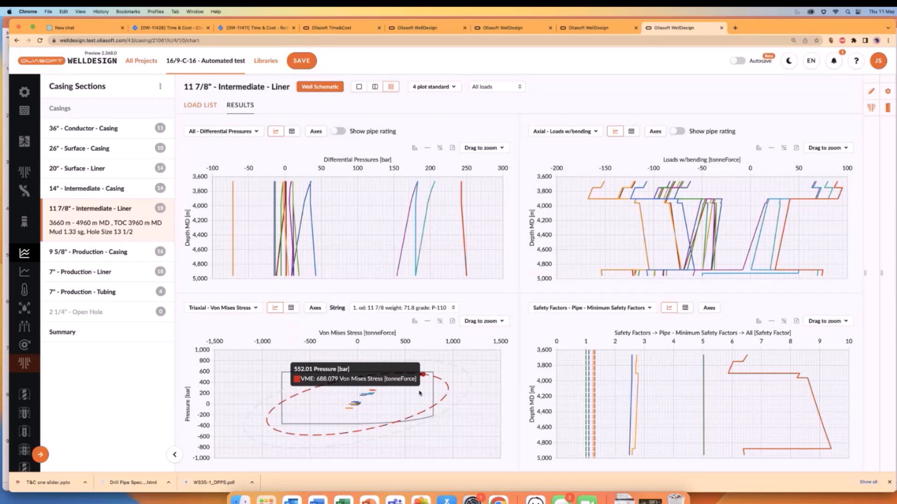
click(871, 107)
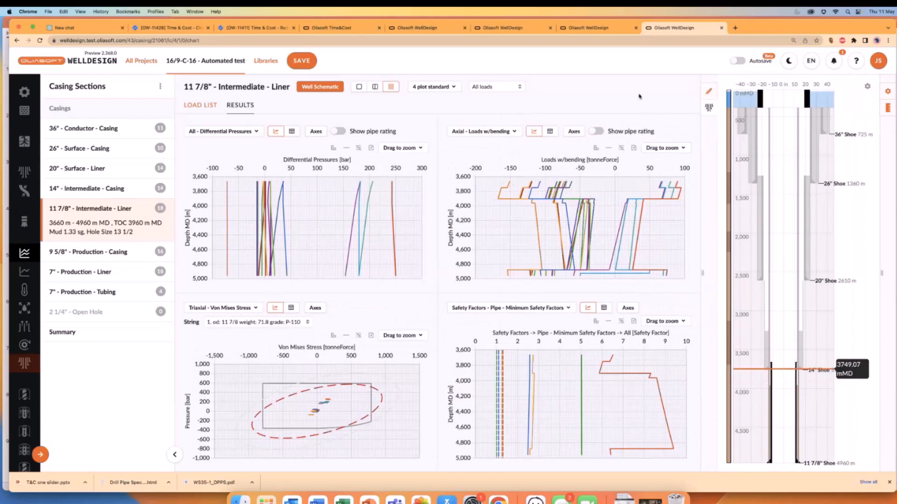